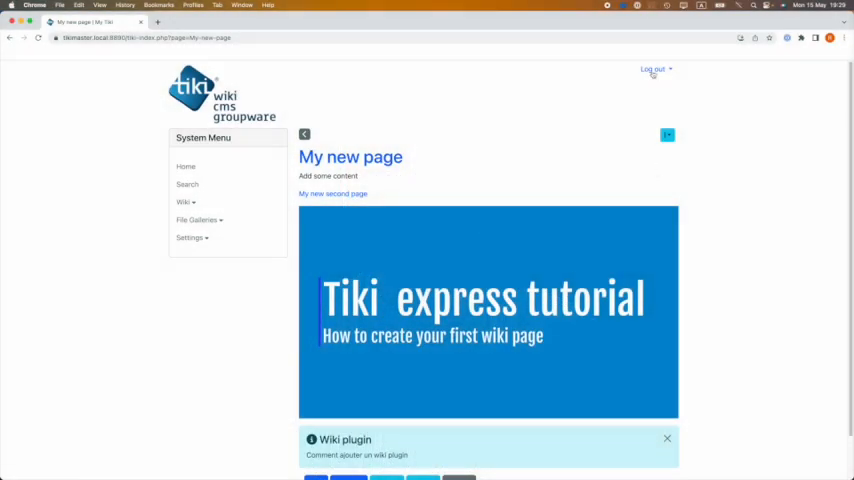
Step: Navigate to the wiki page 'My new page' and reach its Rename form via the page actions
left_click(655, 69)
left_click(500, 195)
scroll(500, 240, "down", 2)
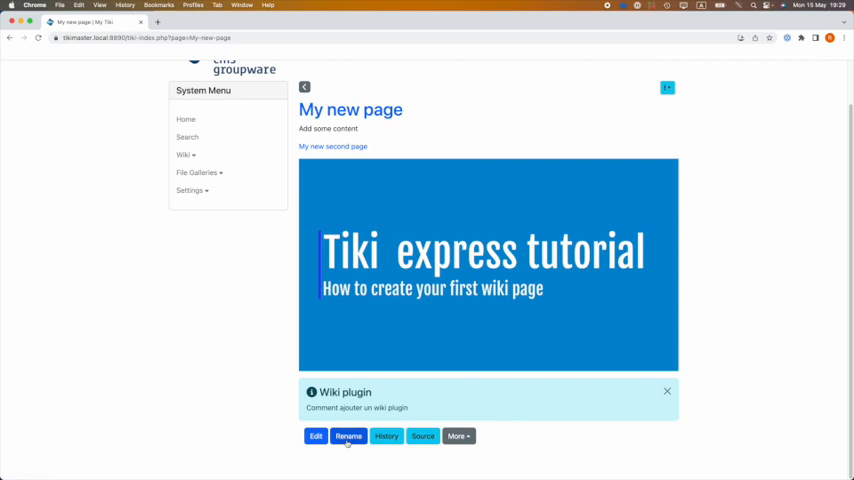
left_click(459, 436)
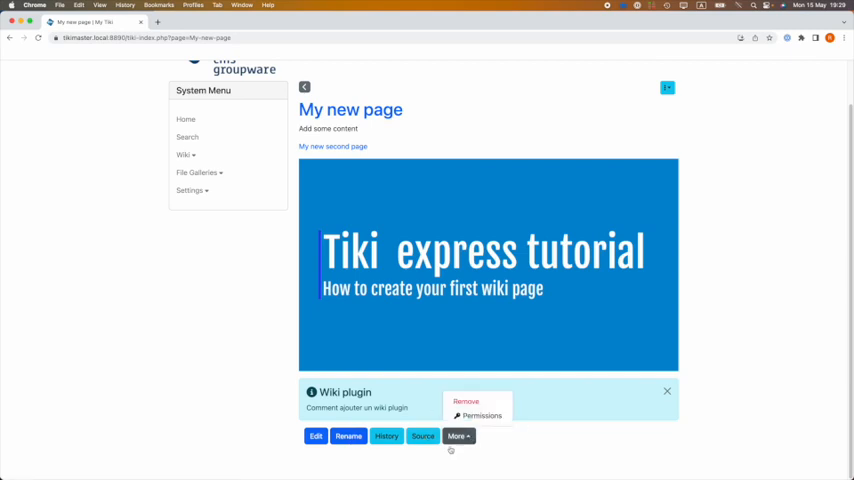
left_click(347, 436)
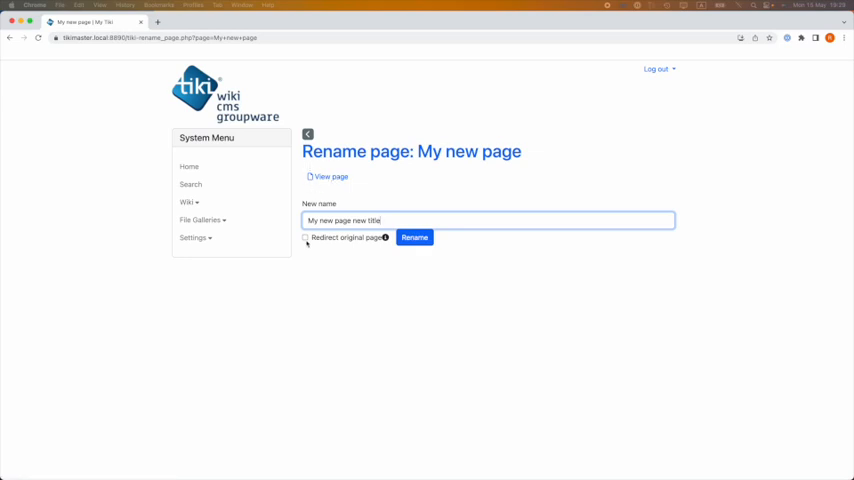
mouse_move(385, 238)
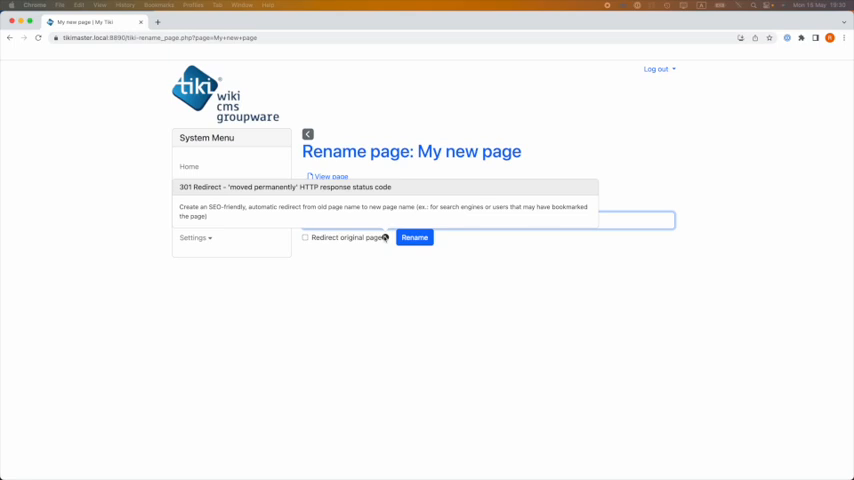
Step: Submit the new name 'My new page new title' for the page
left_click(414, 237)
scroll(433, 216, "down", 3)
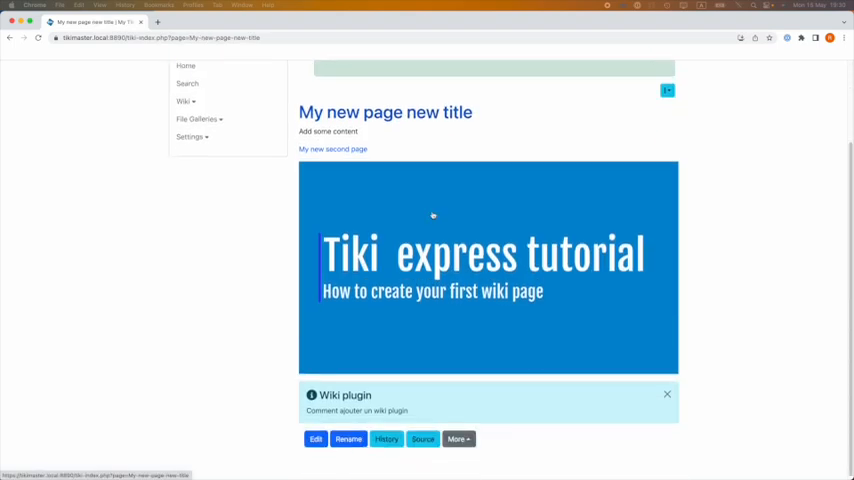
Step: View the wiki source of 'My new page new title', then return to the published page
left_click(422, 436)
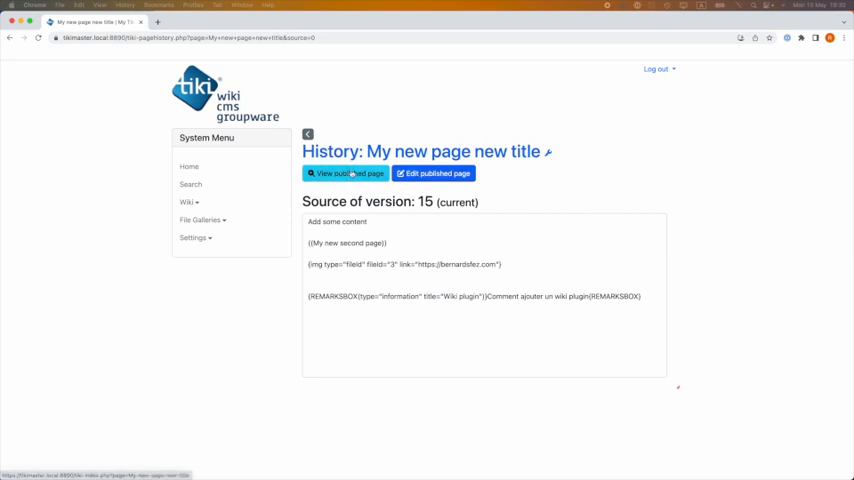
left_click(345, 173)
Step: Request removal of the page, review the Please confirm dialog, and close it without deleting
left_click(458, 435)
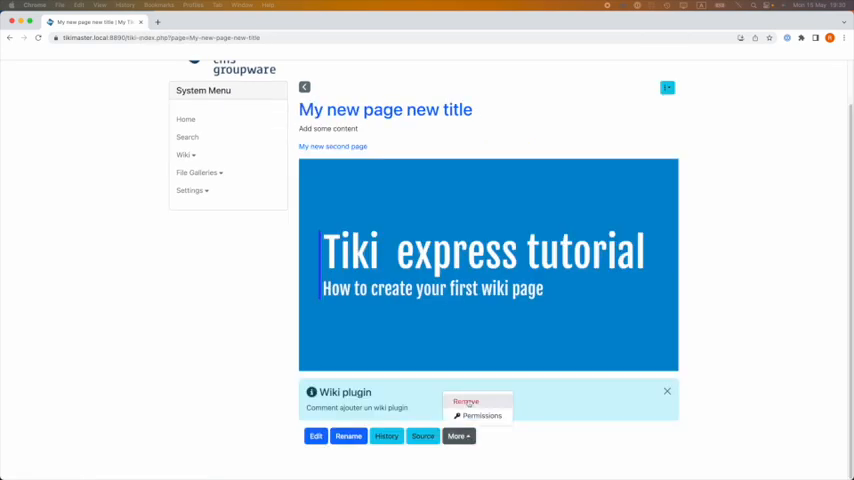
left_click(469, 403)
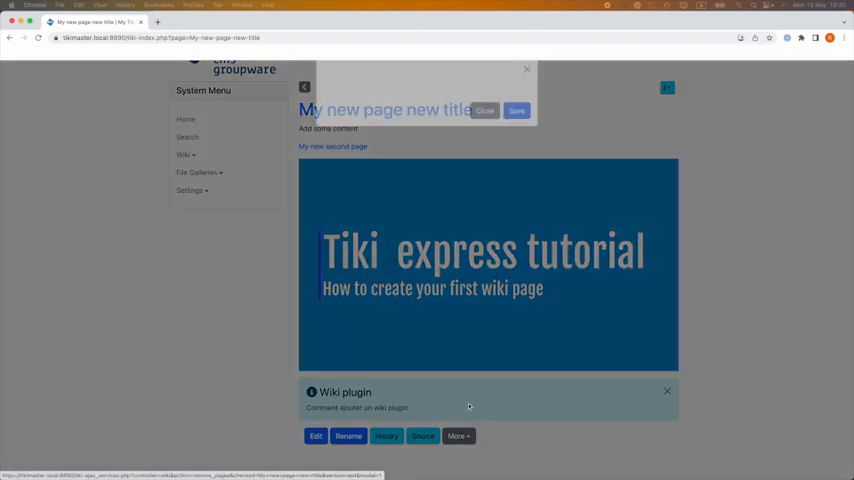
left_click(514, 185)
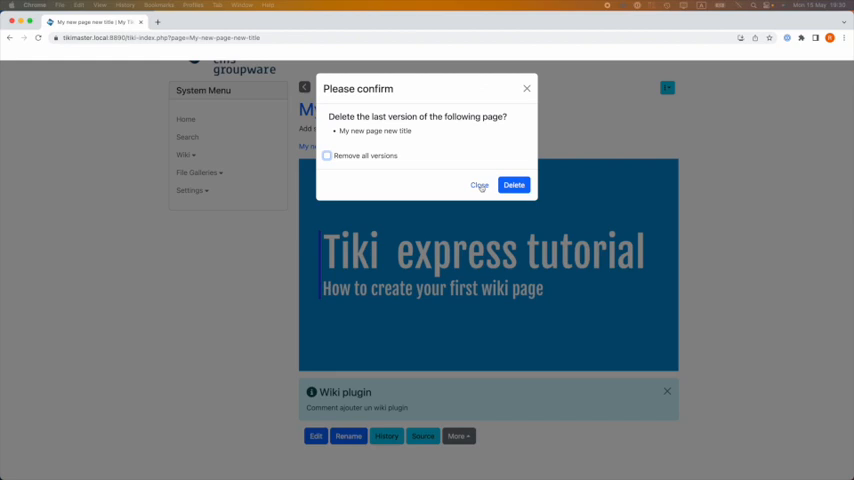
left_click(480, 185)
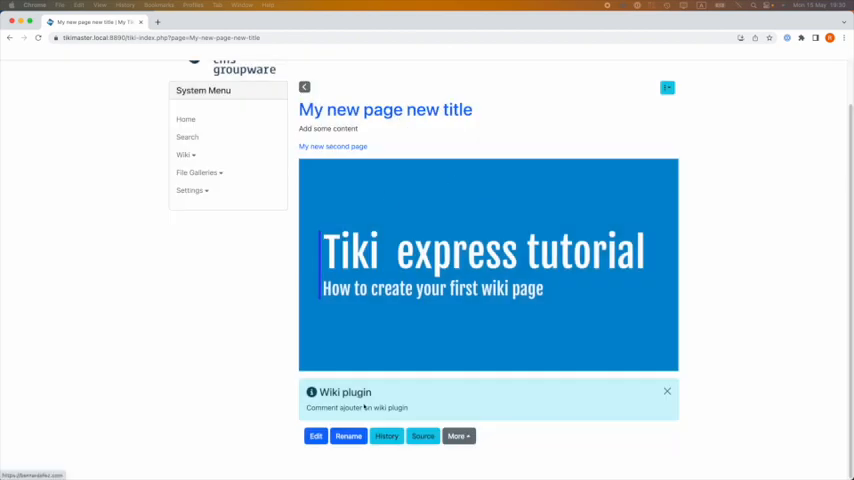